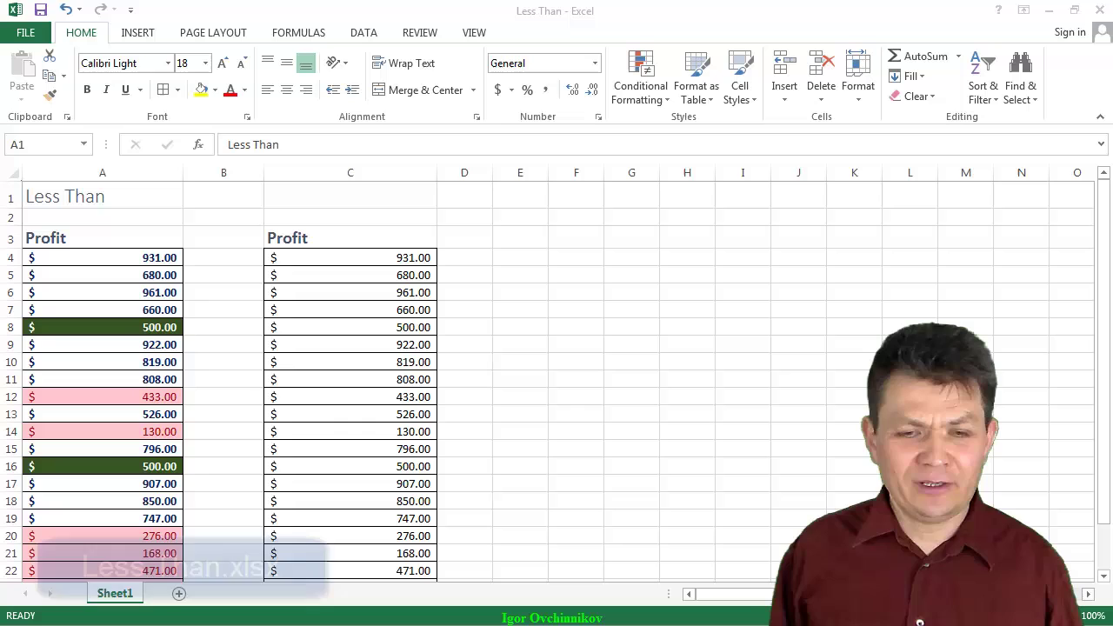
- Focus the workbook and select cell C4, the first Profit value in column C
left_click(394, 257)
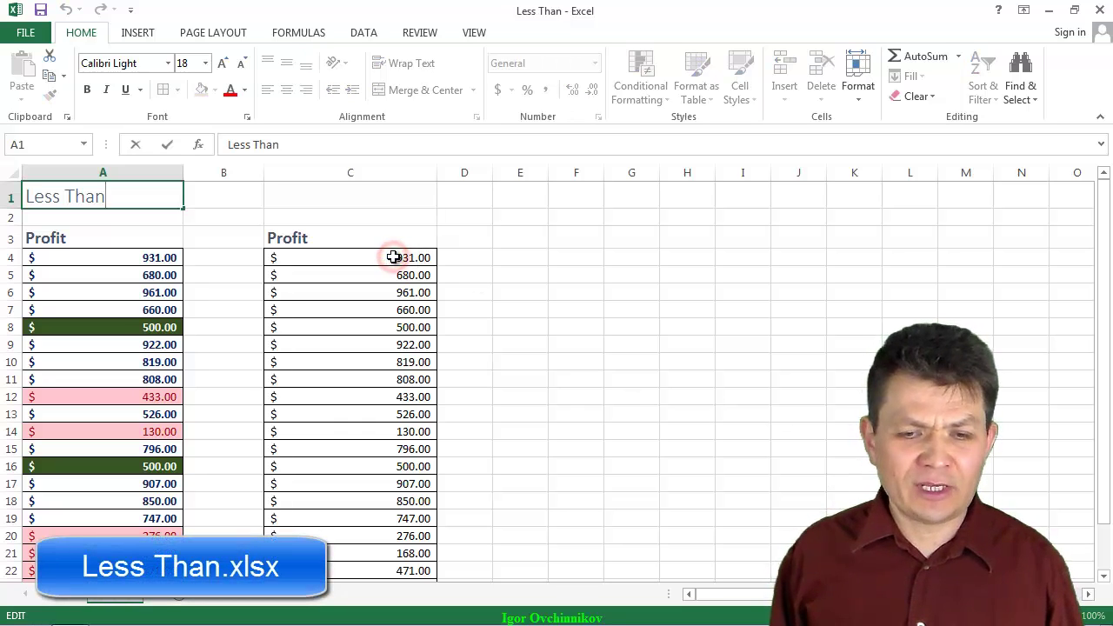
left_click(394, 258)
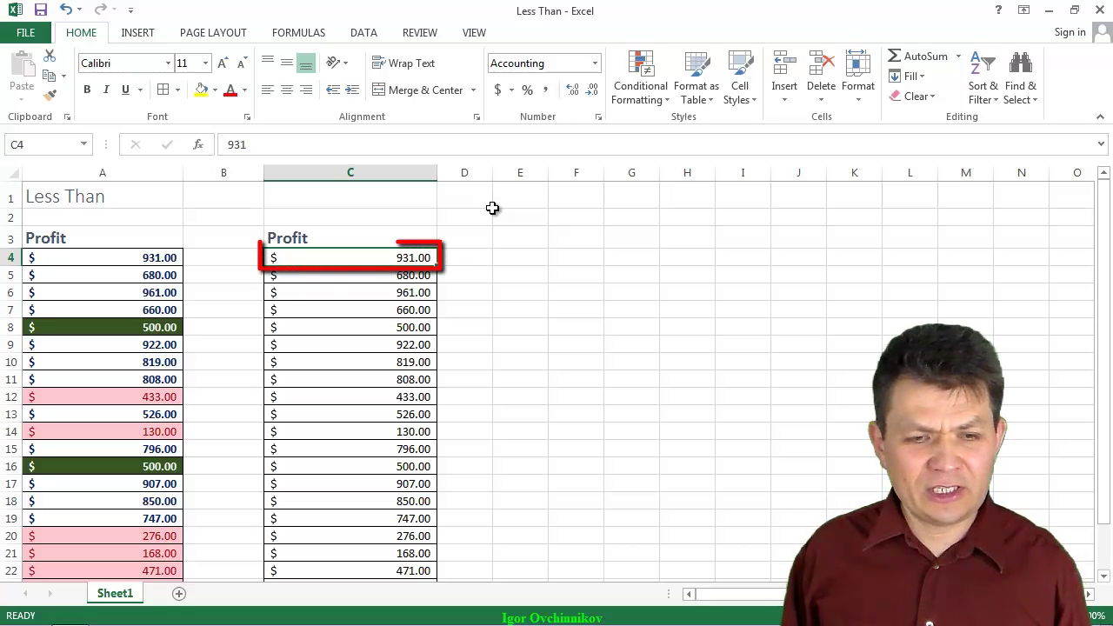
- Select C4 through the last Profit value and add a Less Than 500 rule with Light Red Fill and Dark Red Text
key("ctrl+shift+Down")
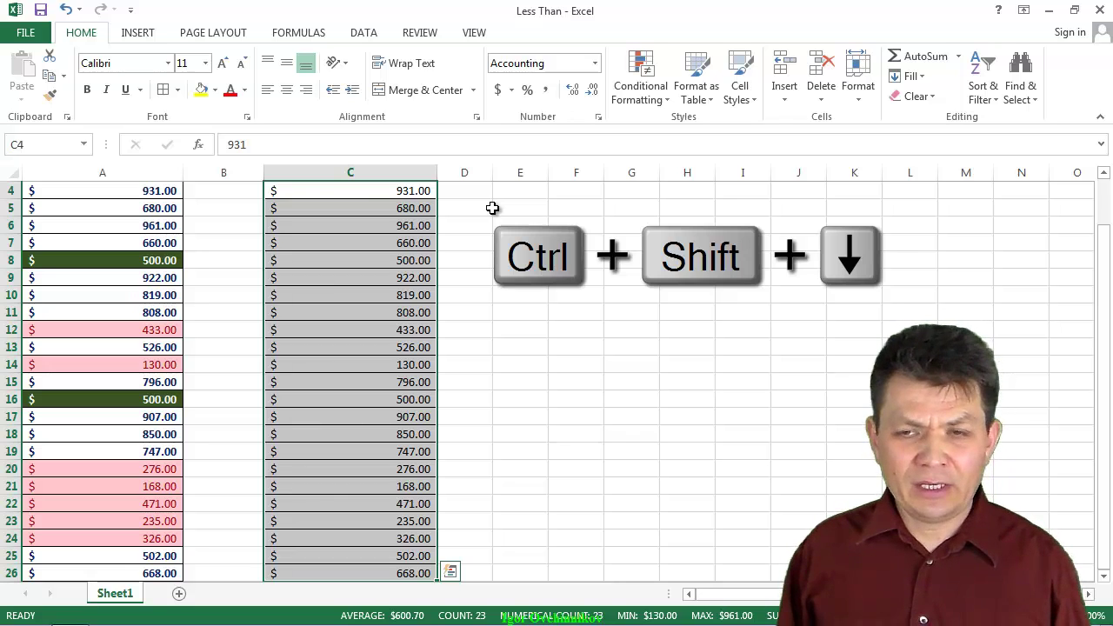
left_click(638, 103)
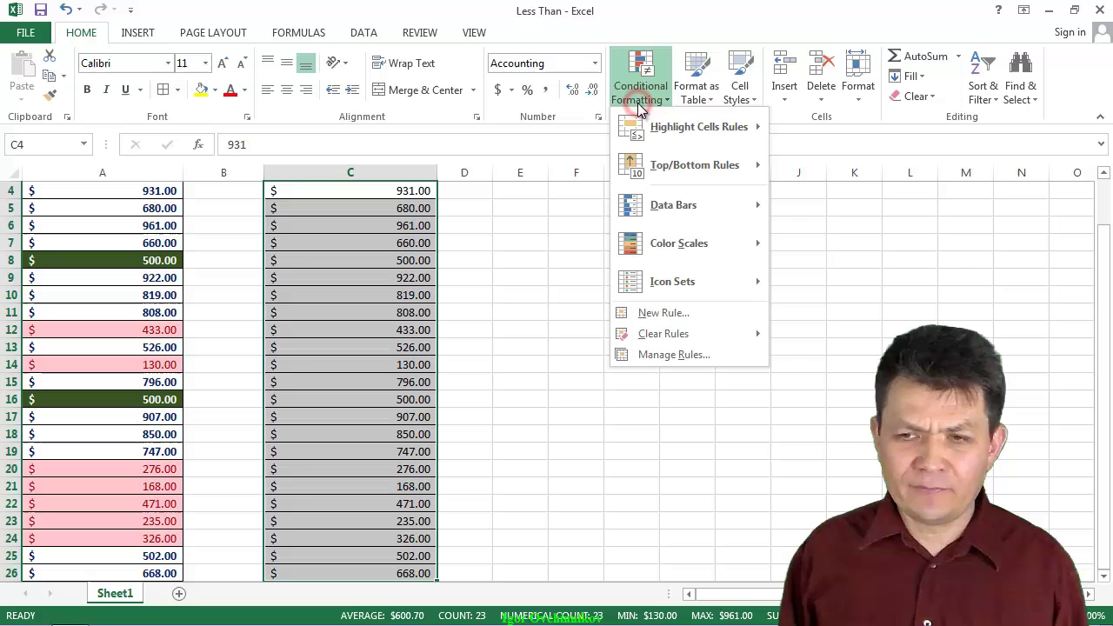
mouse_move(660, 133)
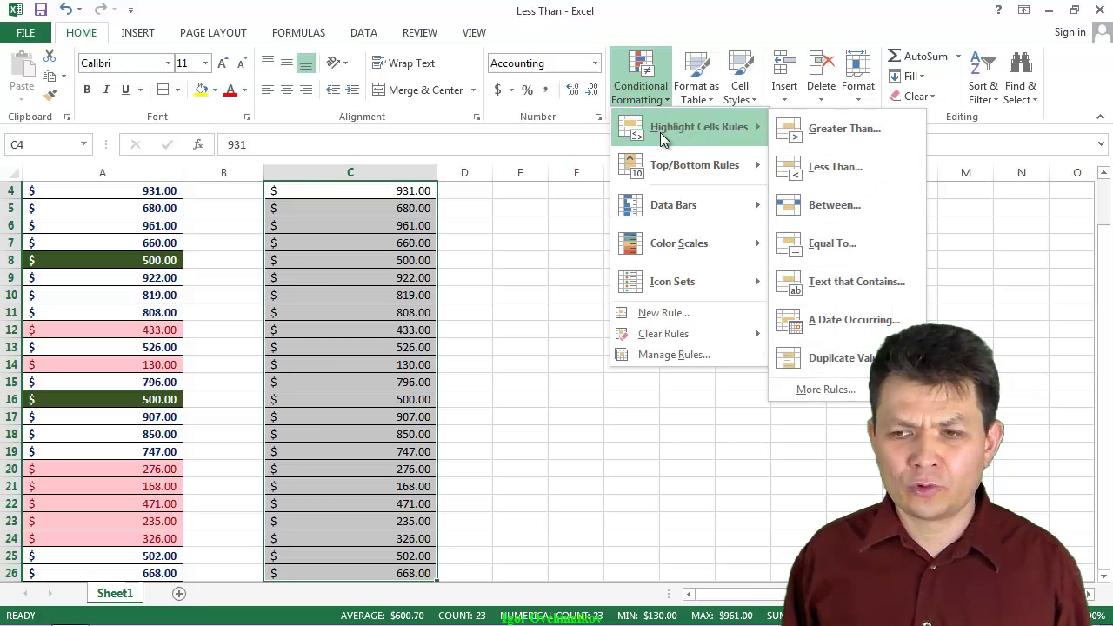
left_click(813, 169)
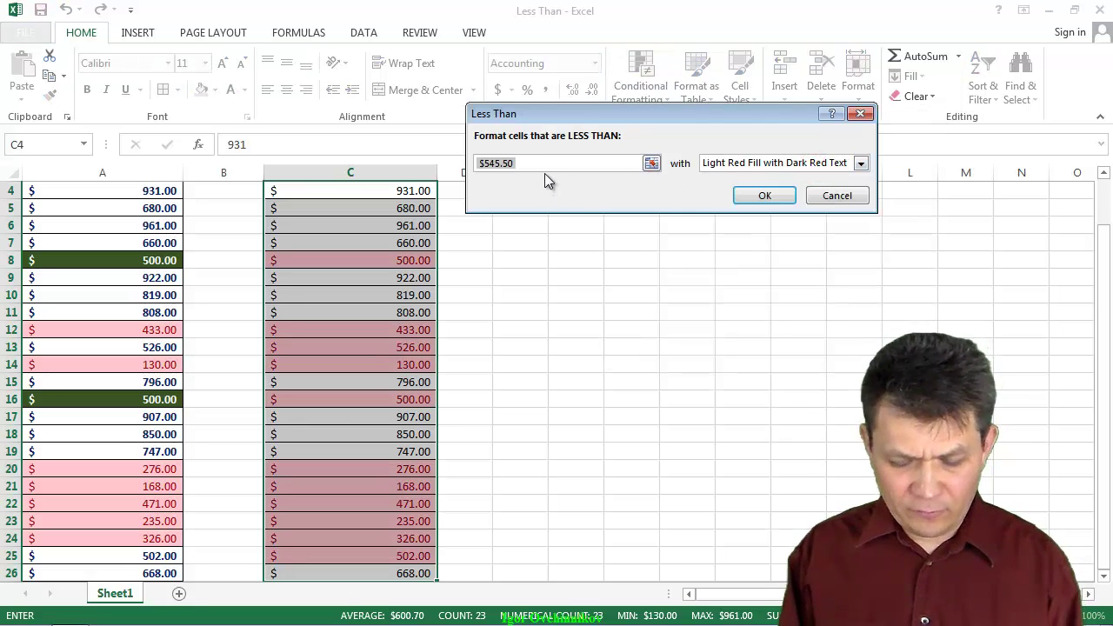
type("500")
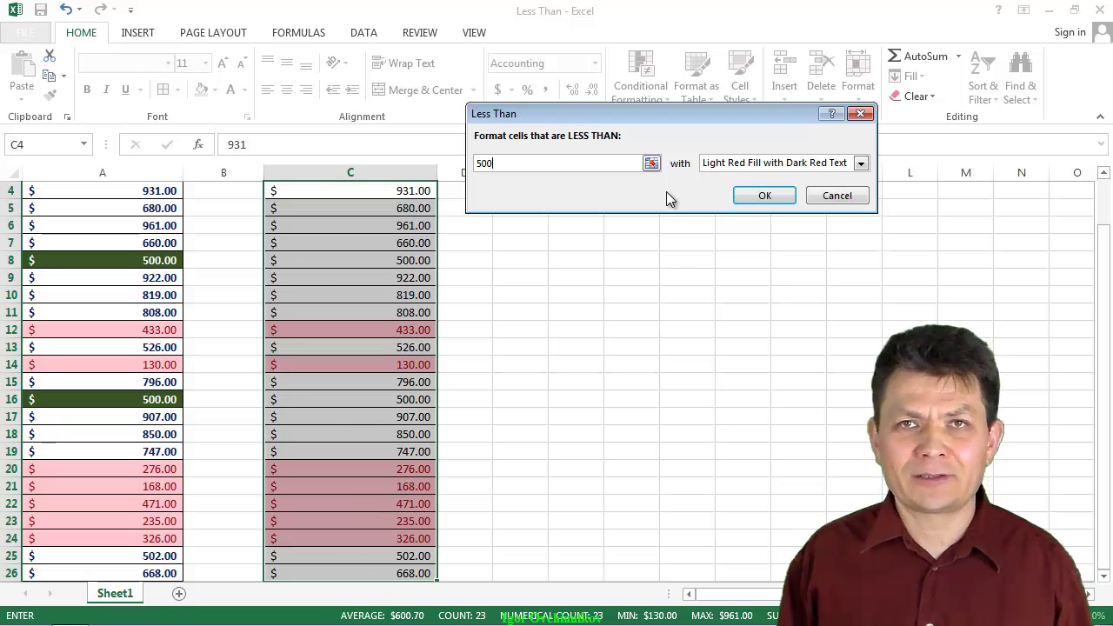
left_click(764, 195)
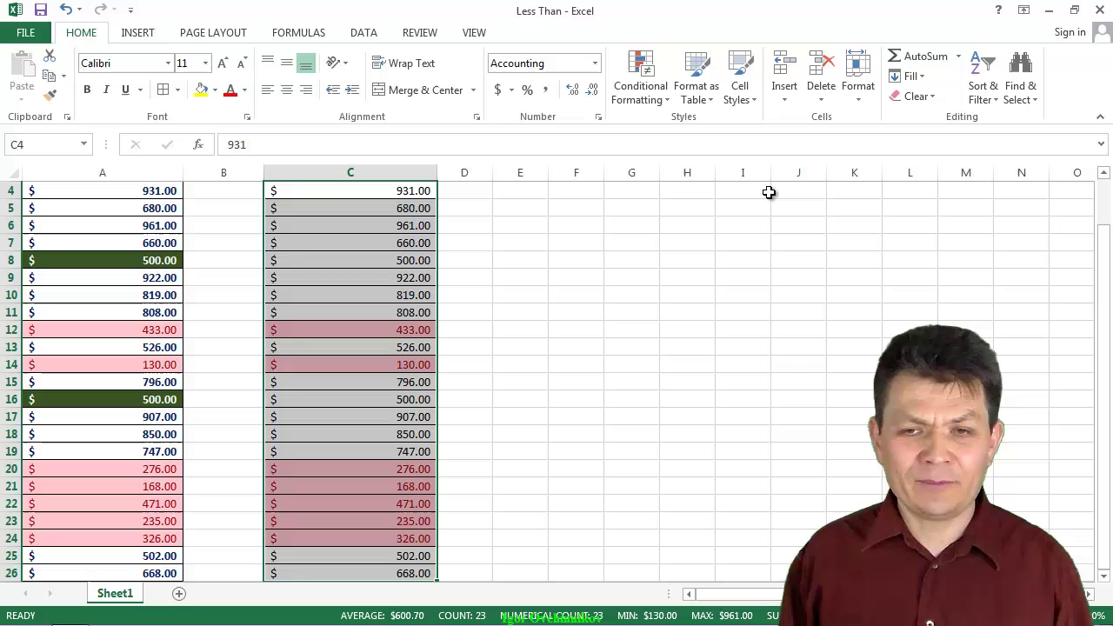
- Start a Greater Than 500 rule for column C and show its preset format list
left_click(654, 96)
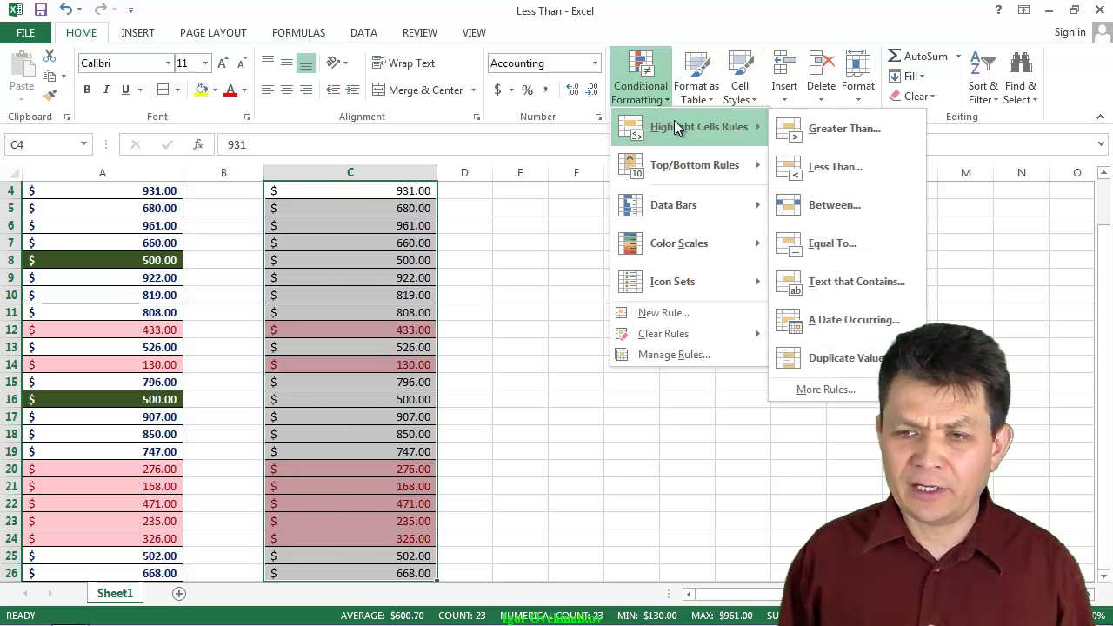
left_click(831, 130)
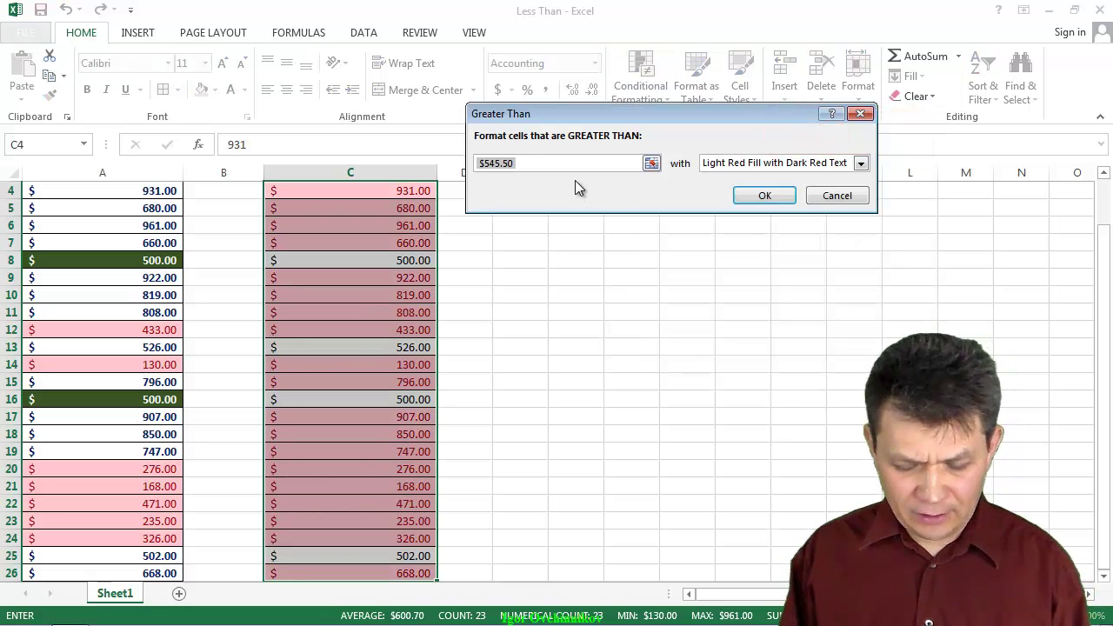
type("500")
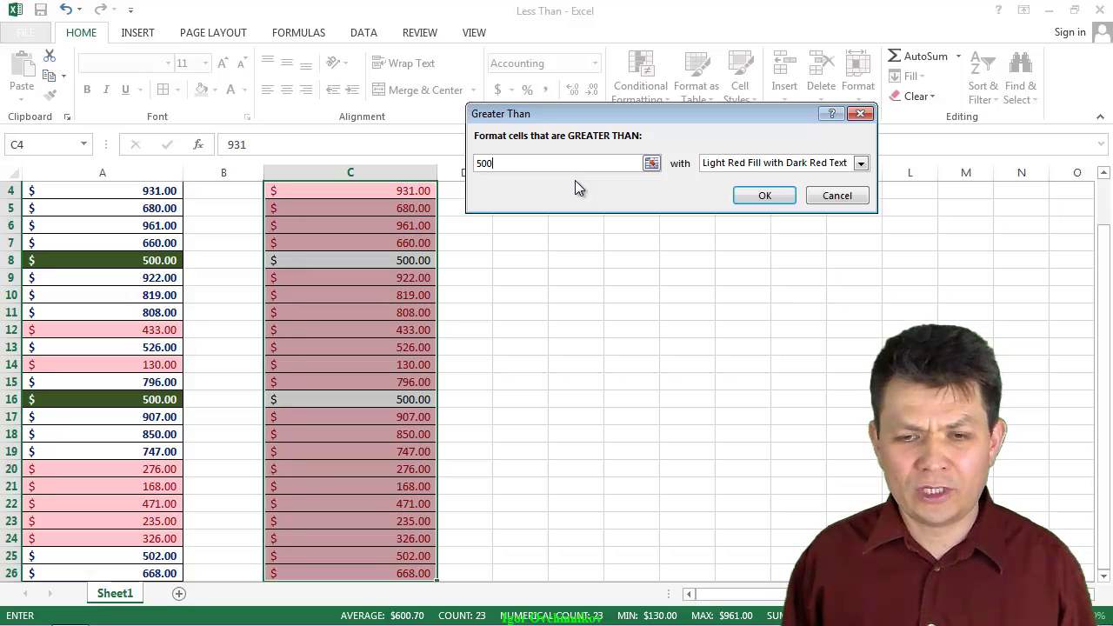
left_click(861, 162)
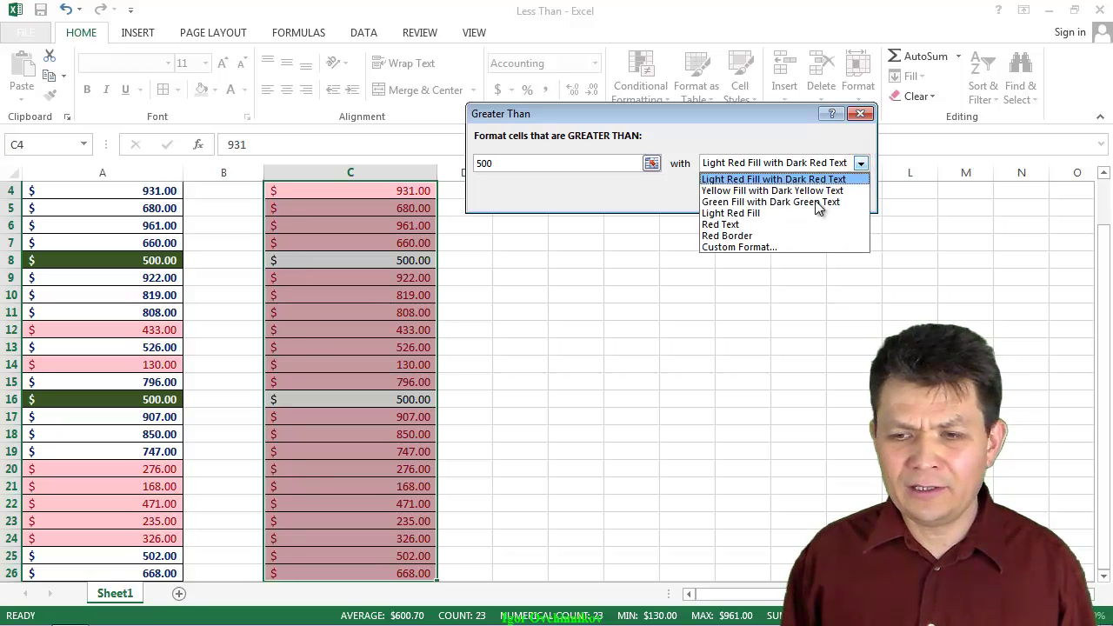
- Give the Greater Than 500 rule a custom bold Dark Blue font and apply it
left_click(779, 246)
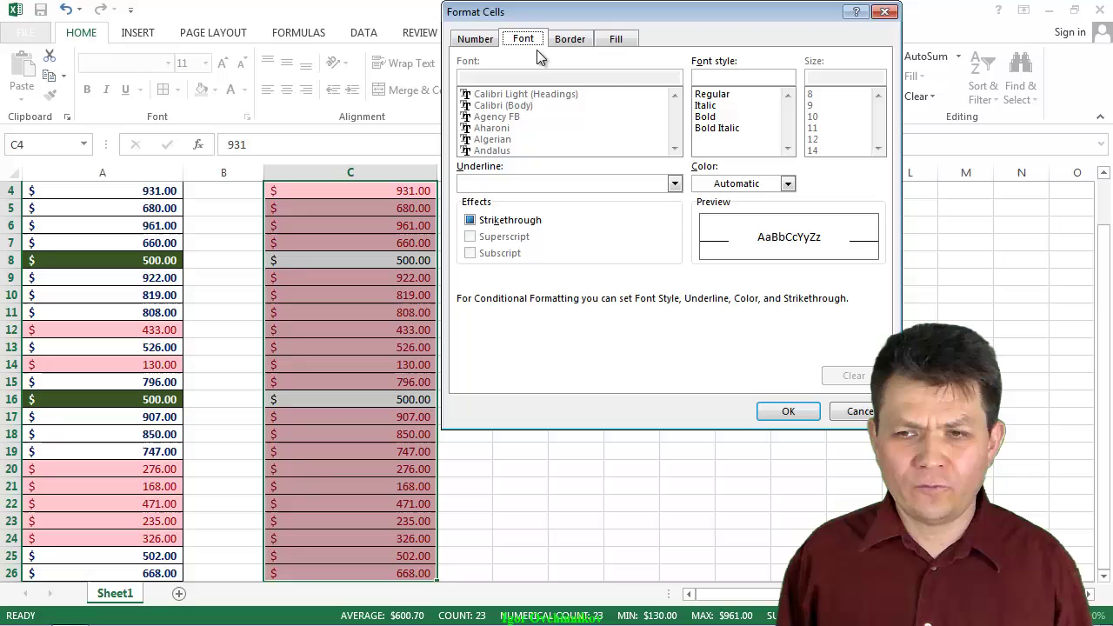
left_click(707, 118)
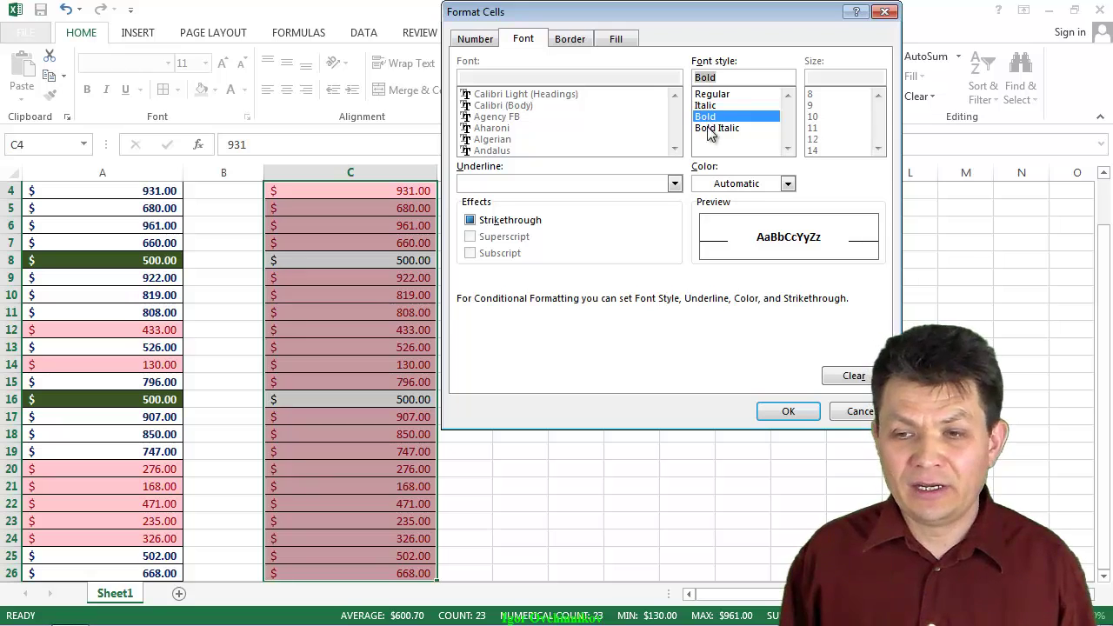
left_click(790, 183)
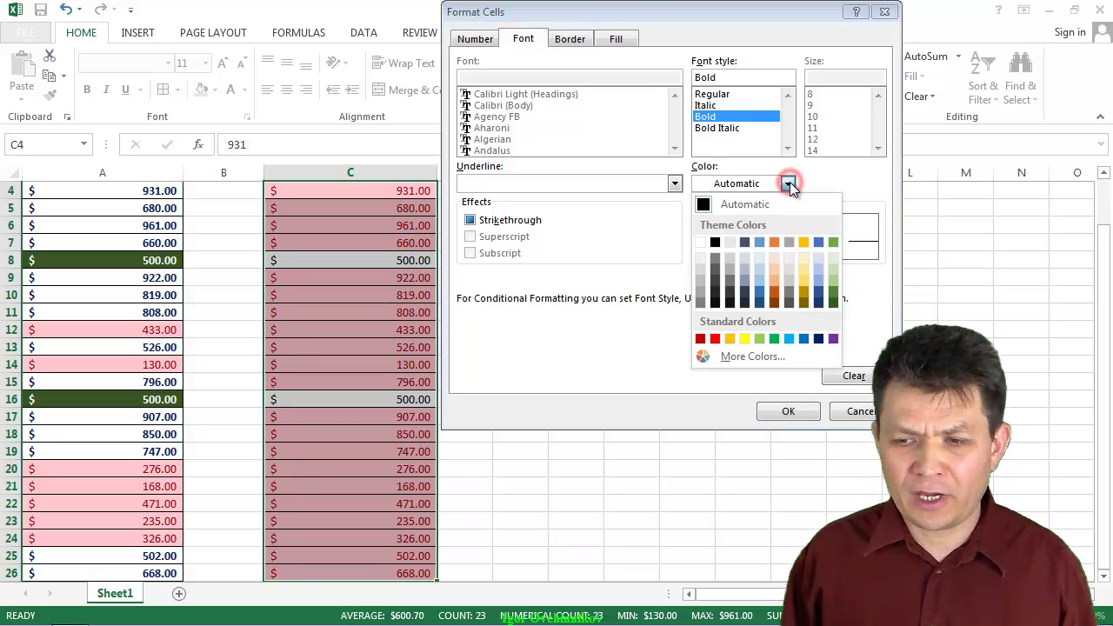
left_click(819, 339)
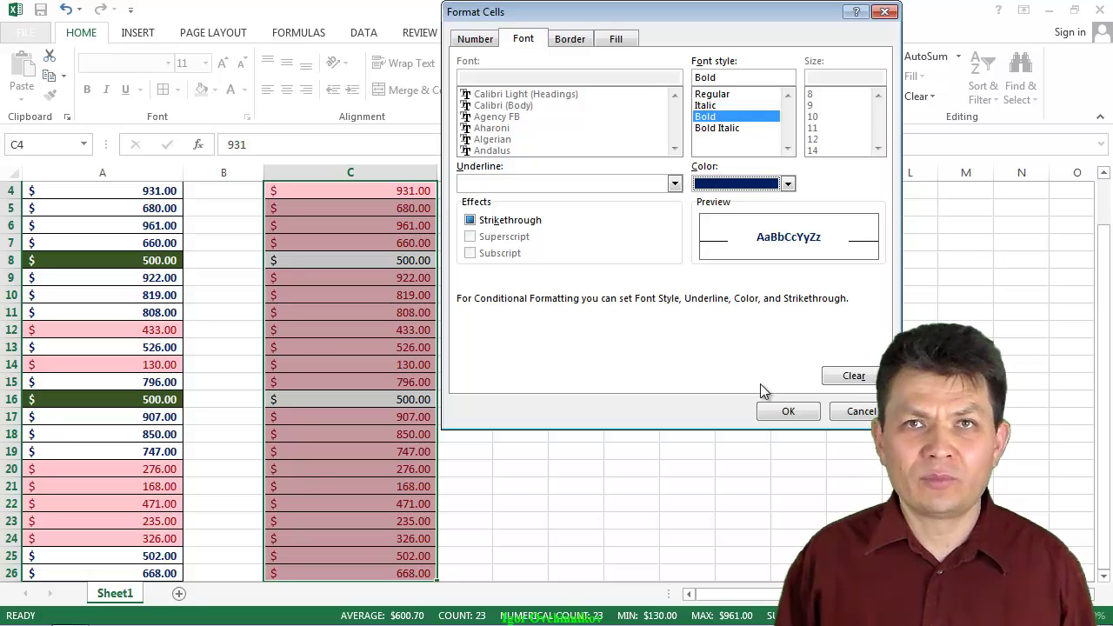
left_click(785, 412)
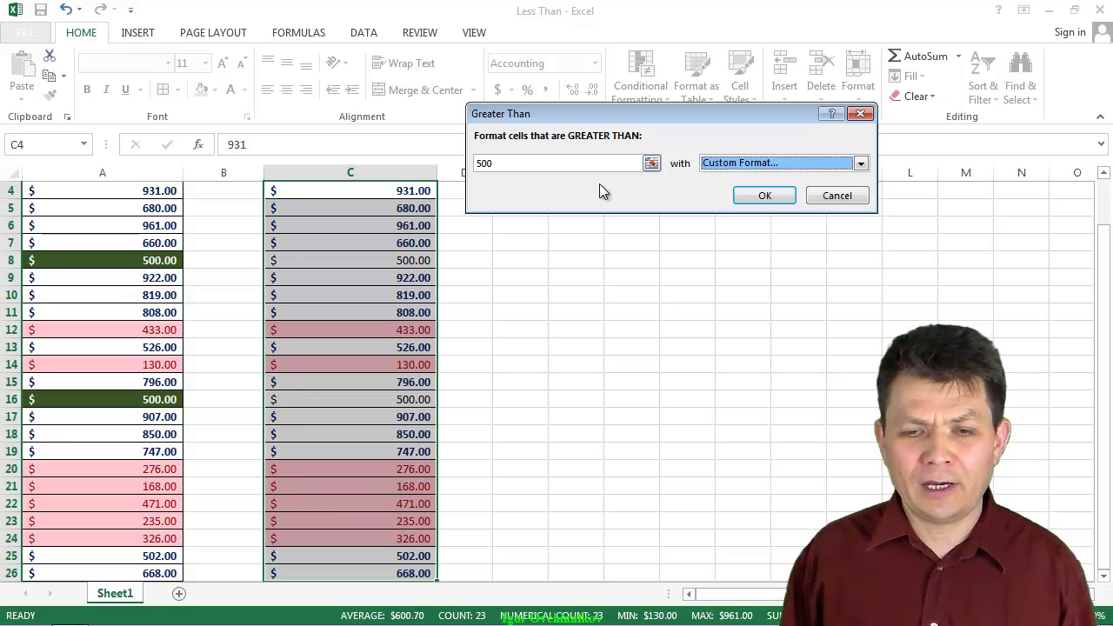
left_click(762, 197)
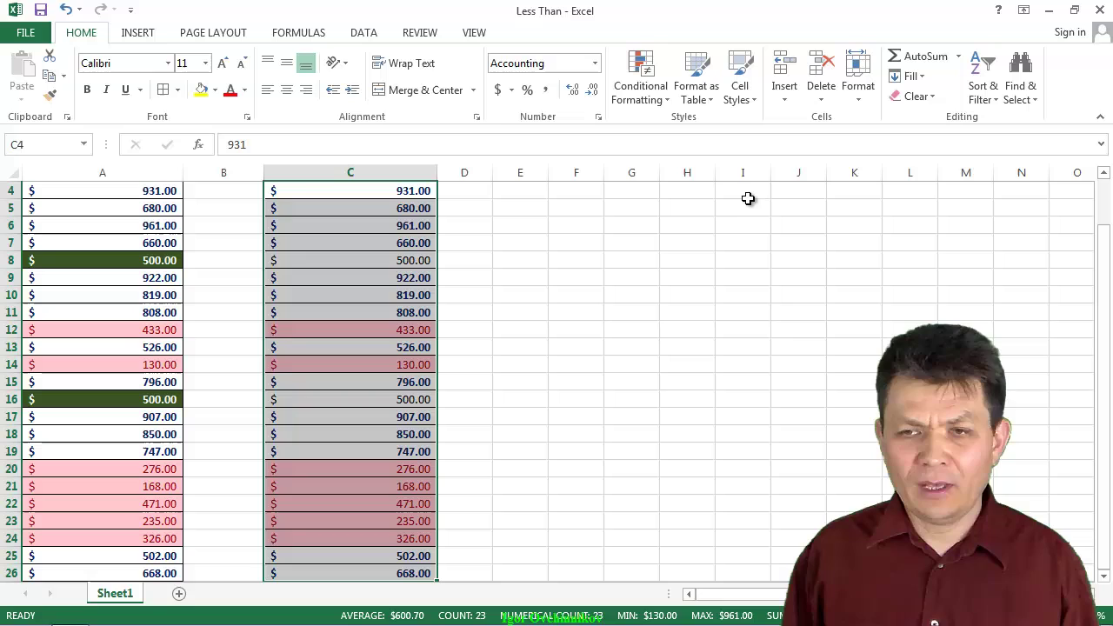
- Start an Equal To 500 rule for column C and show its format choices
left_click(645, 102)
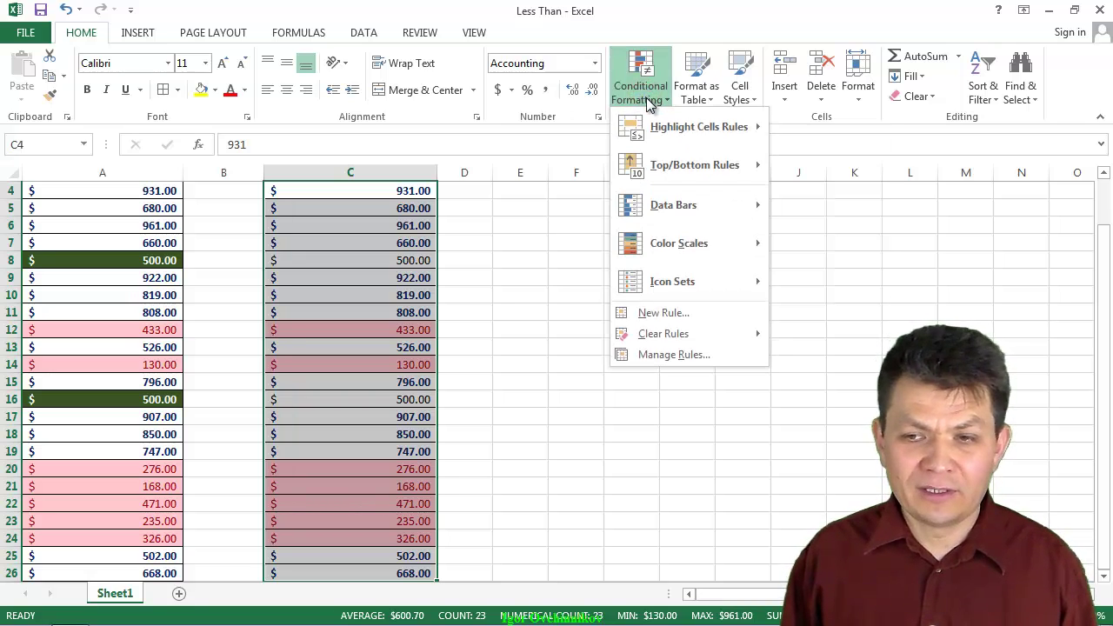
mouse_move(676, 135)
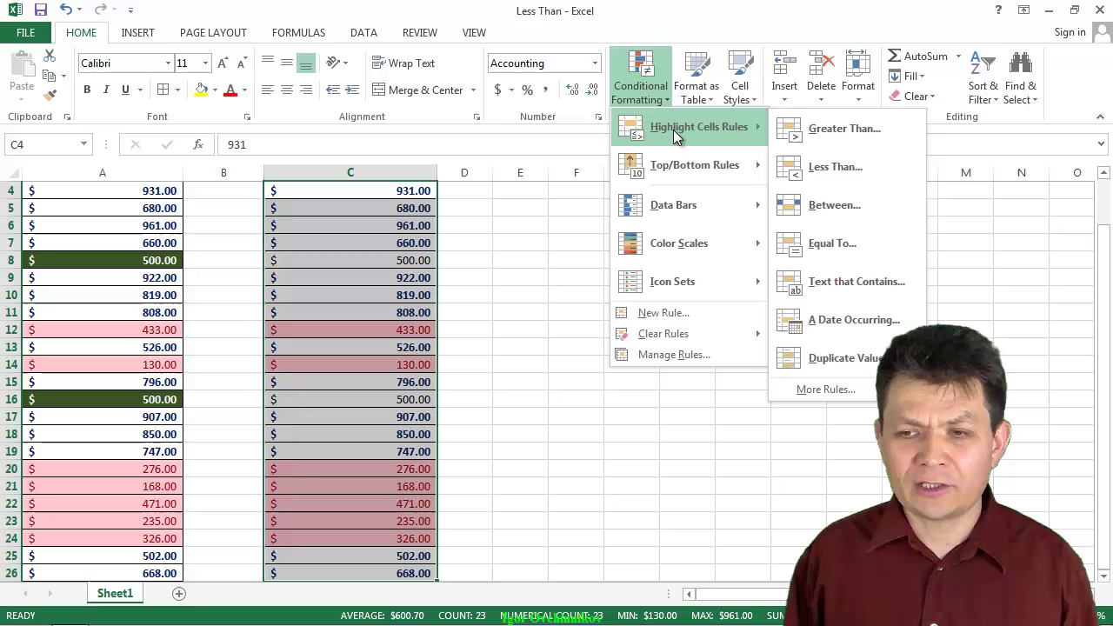
left_click(814, 245)
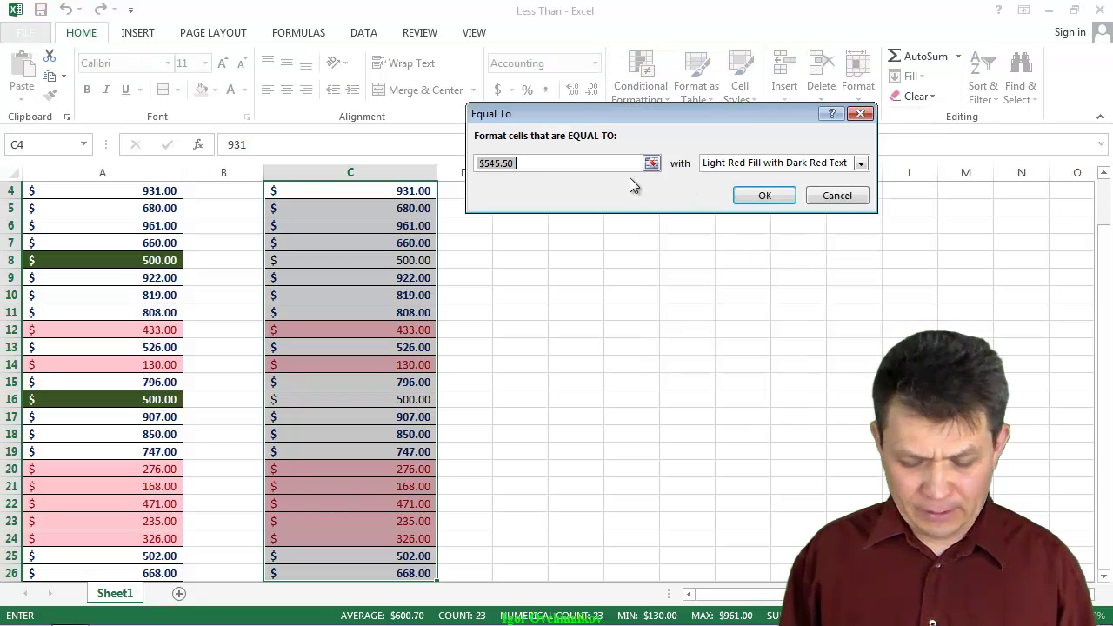
type("500")
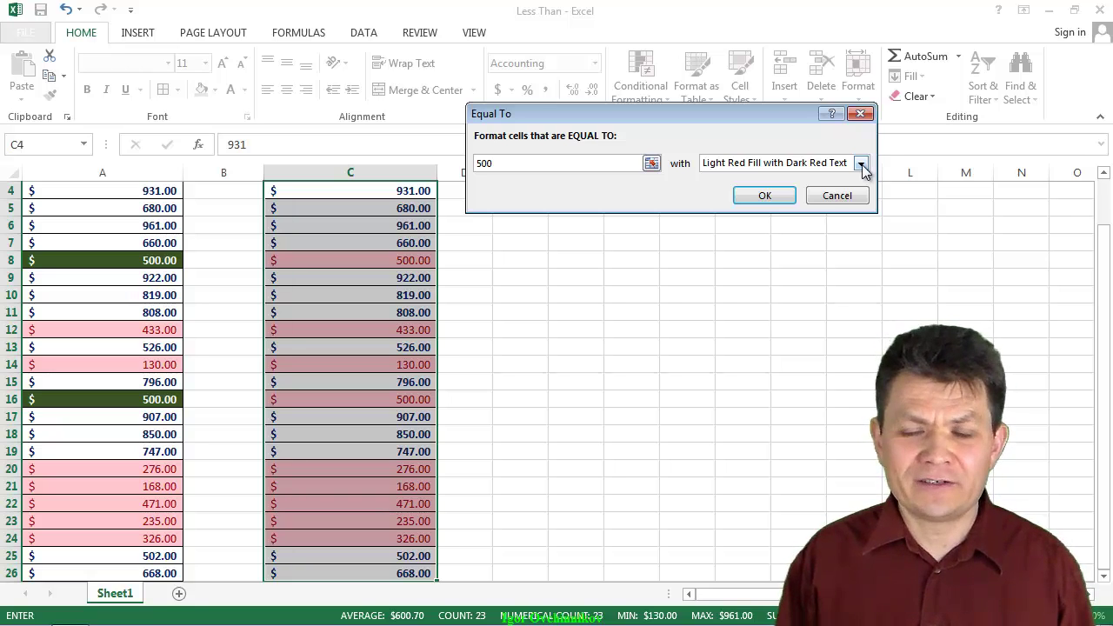
left_click(860, 165)
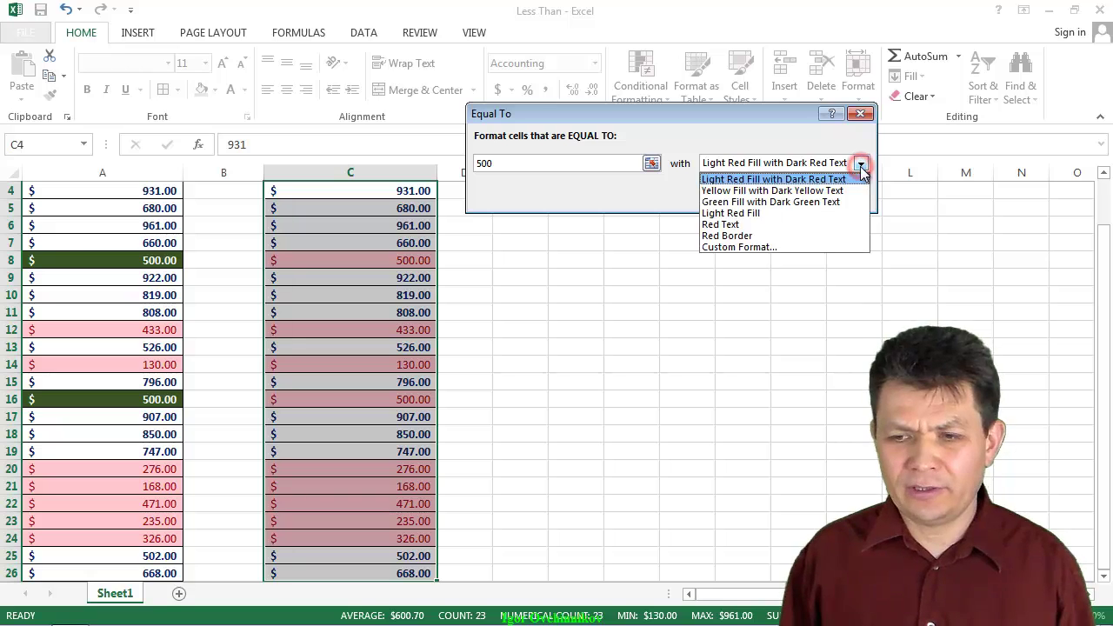
- Apply the Equal To 500 rule with a custom white font on a dark green fill
left_click(746, 248)
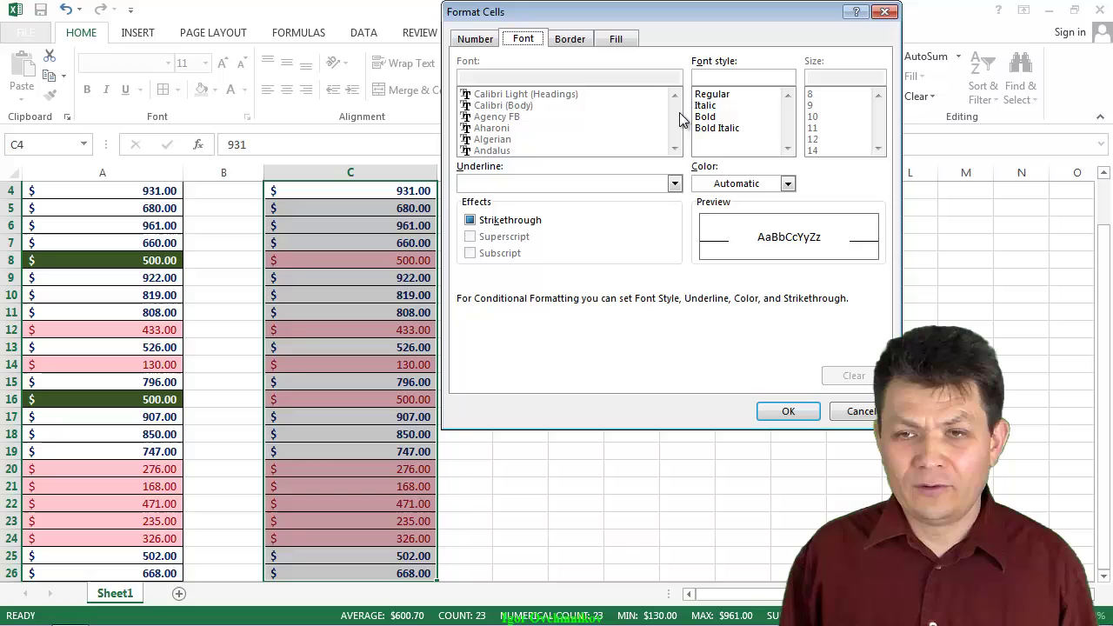
left_click(788, 185)
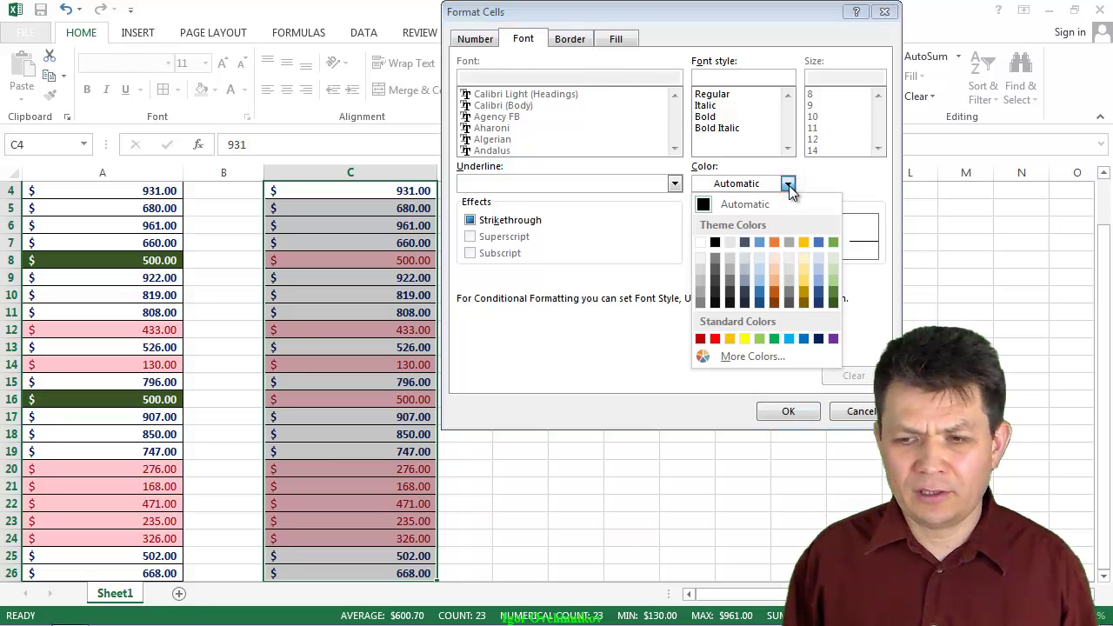
left_click(700, 242)
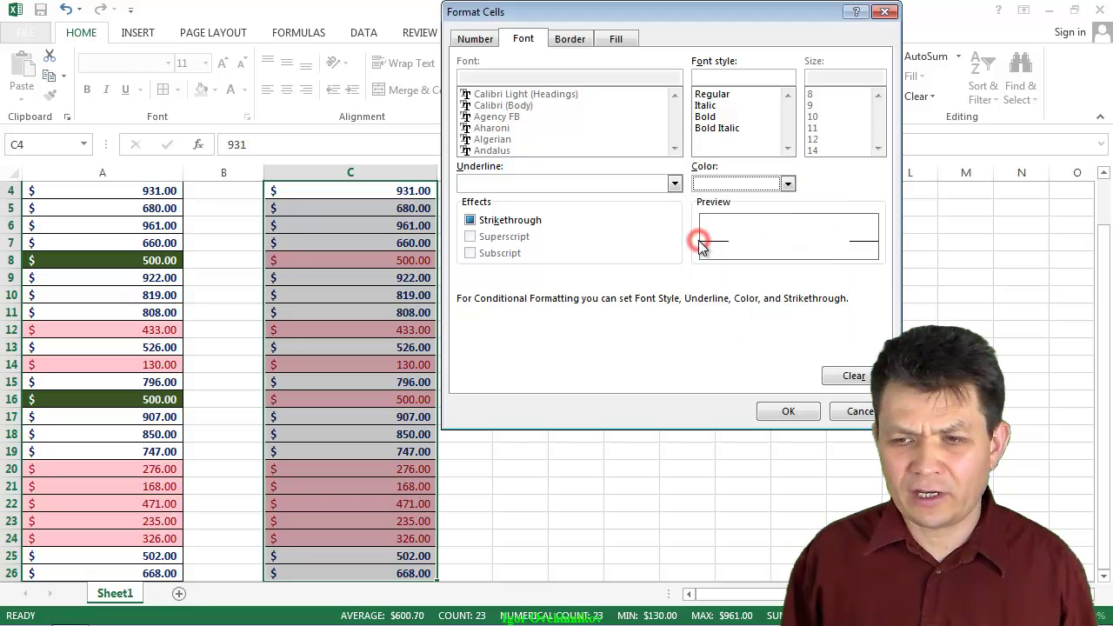
left_click(616, 38)
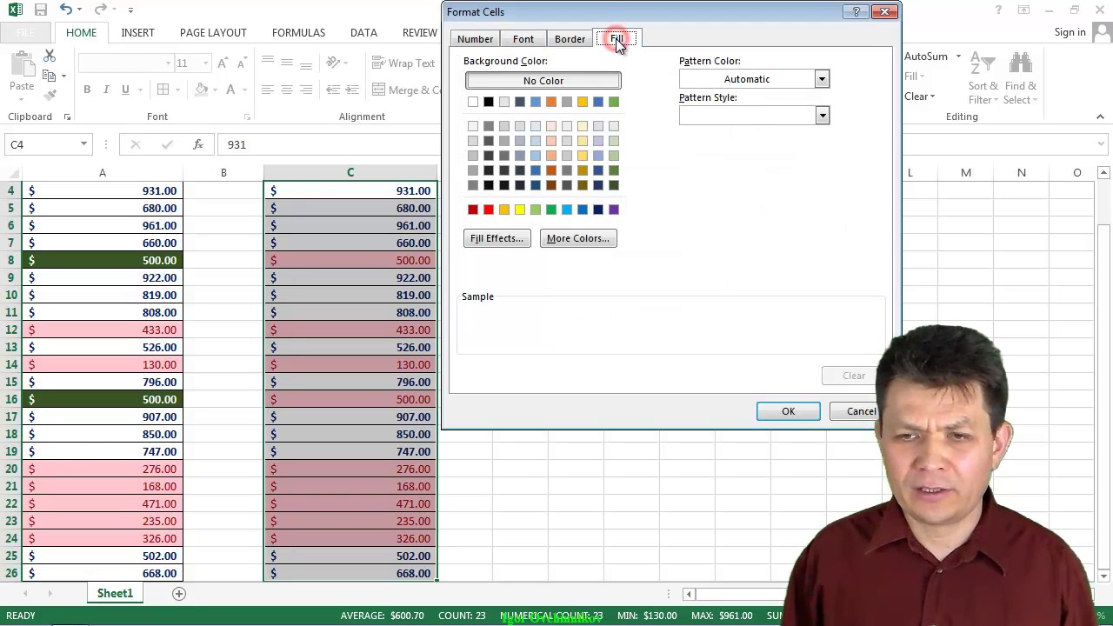
left_click(615, 186)
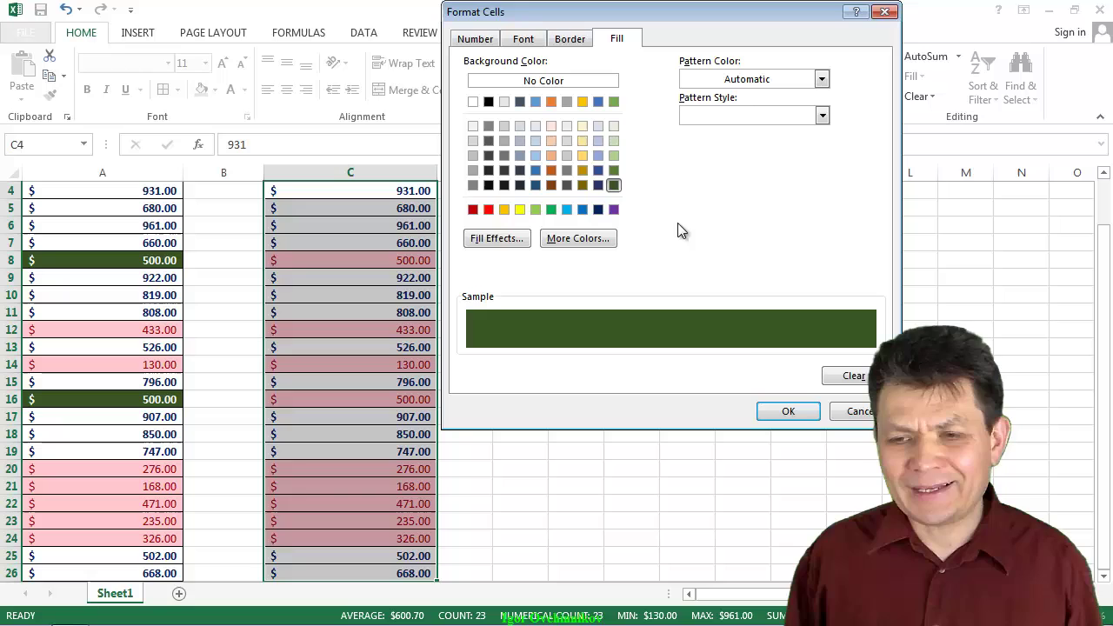
left_click(780, 415)
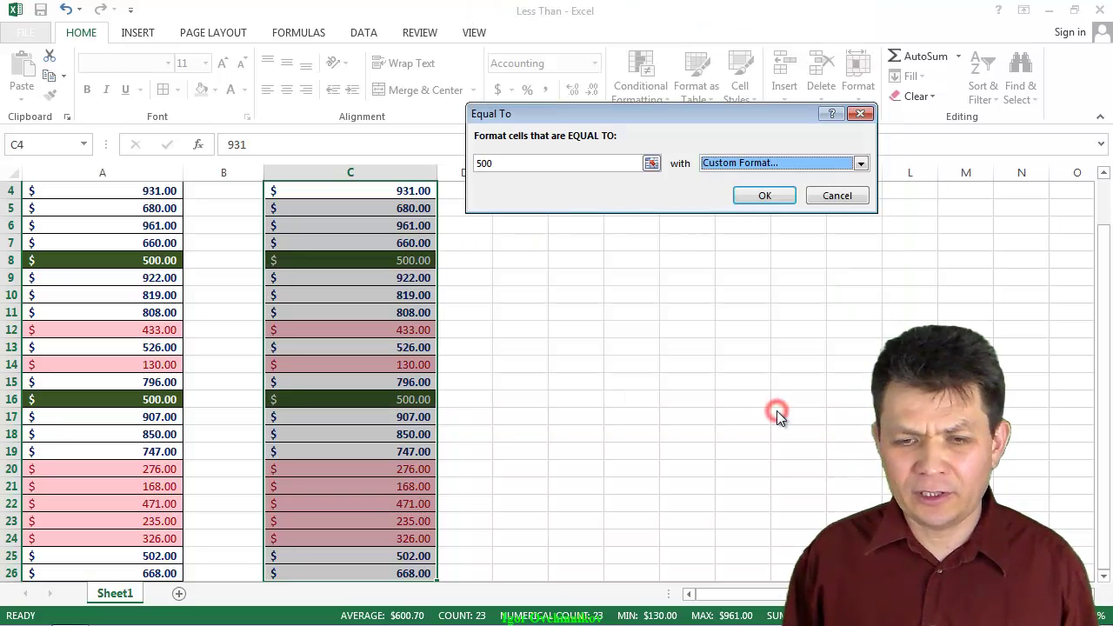
left_click(763, 196)
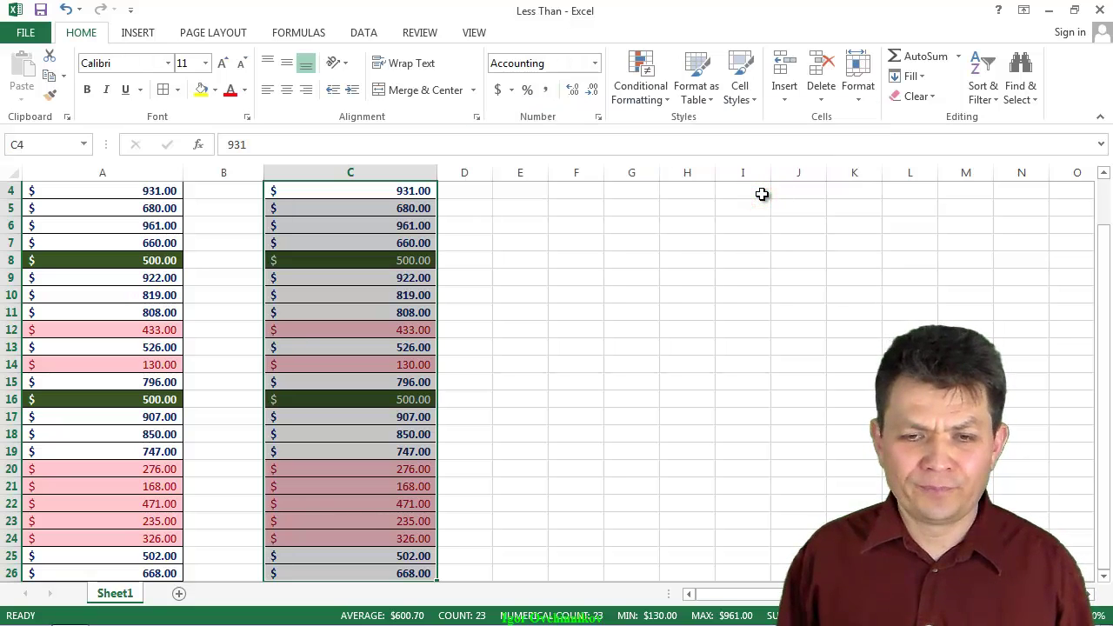
- Enter 20 in cell C10 to check it turns pink
scroll(450, 323, "down", 1)
scroll(451, 323, "up", 2)
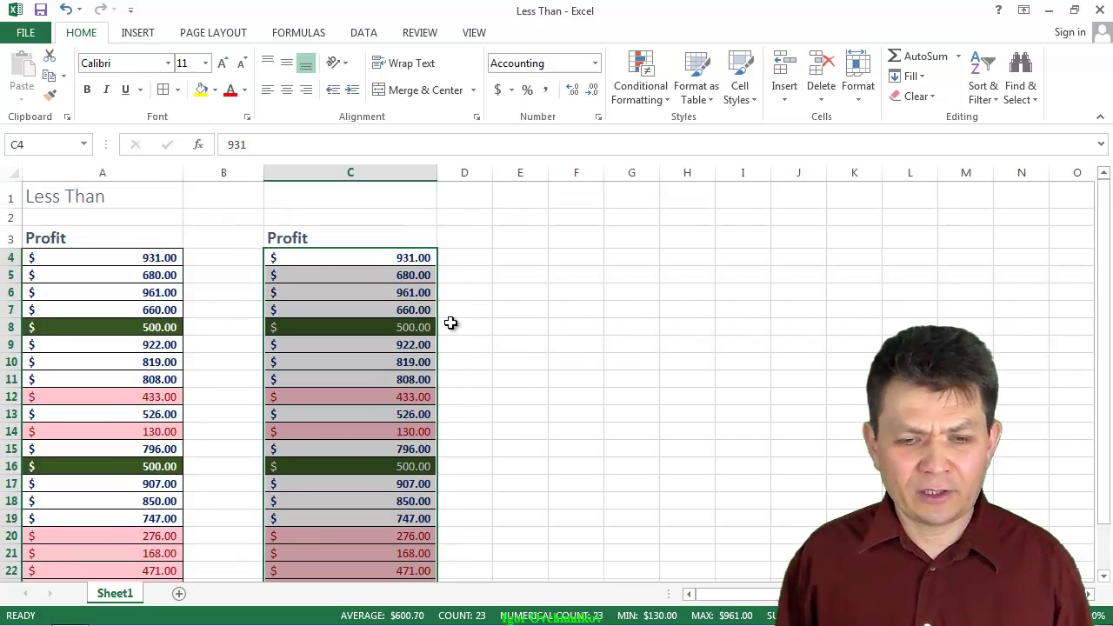
left_click(351, 373)
left_click(368, 362)
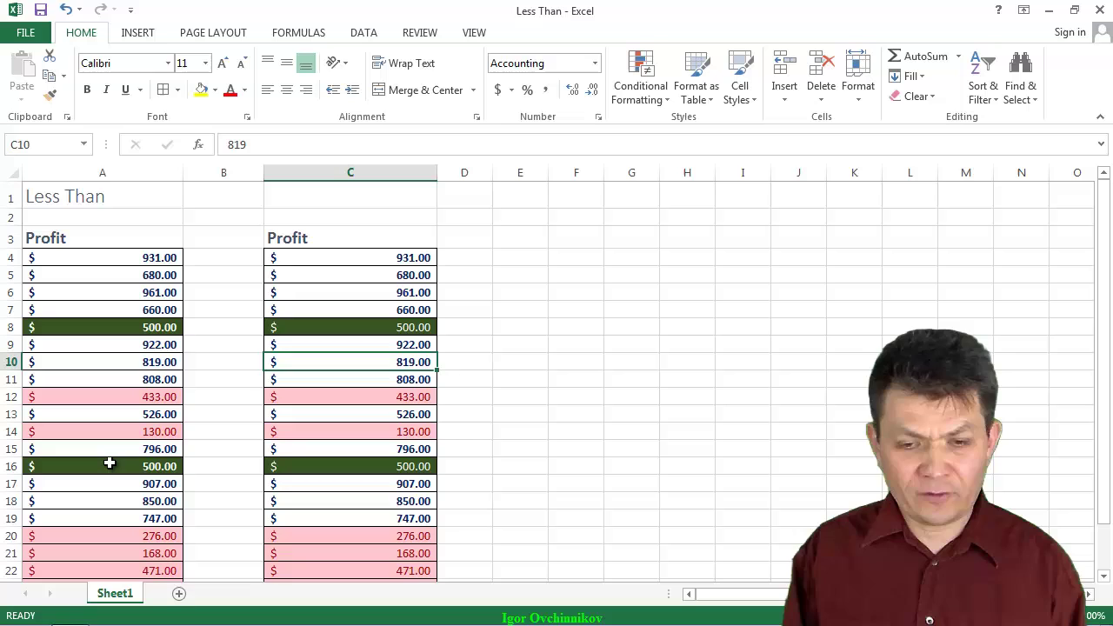
type("20")
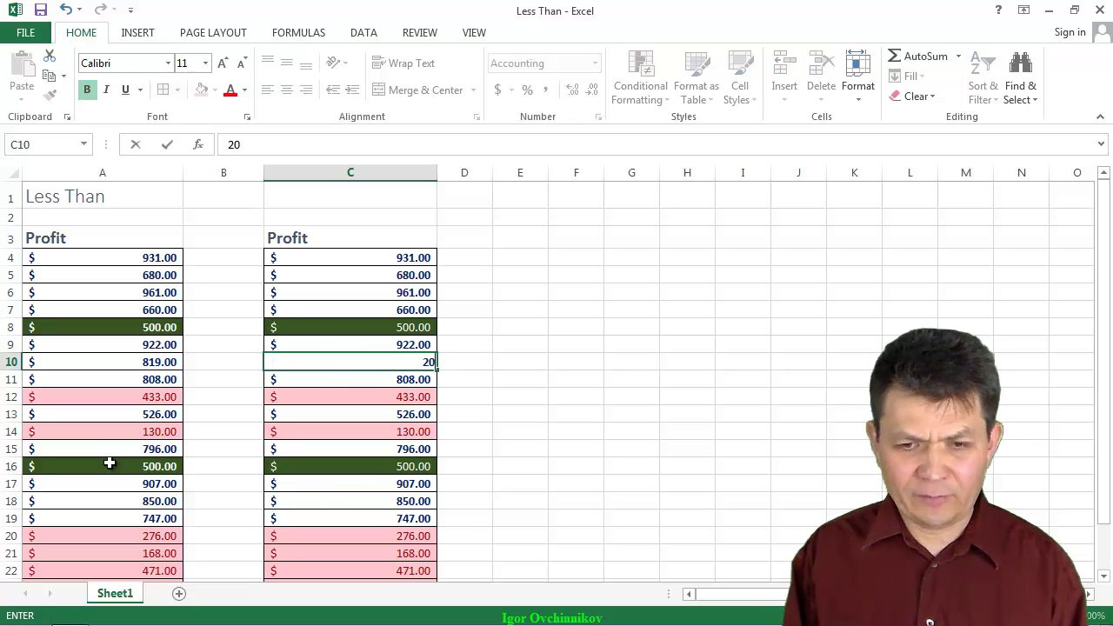
key("Return")
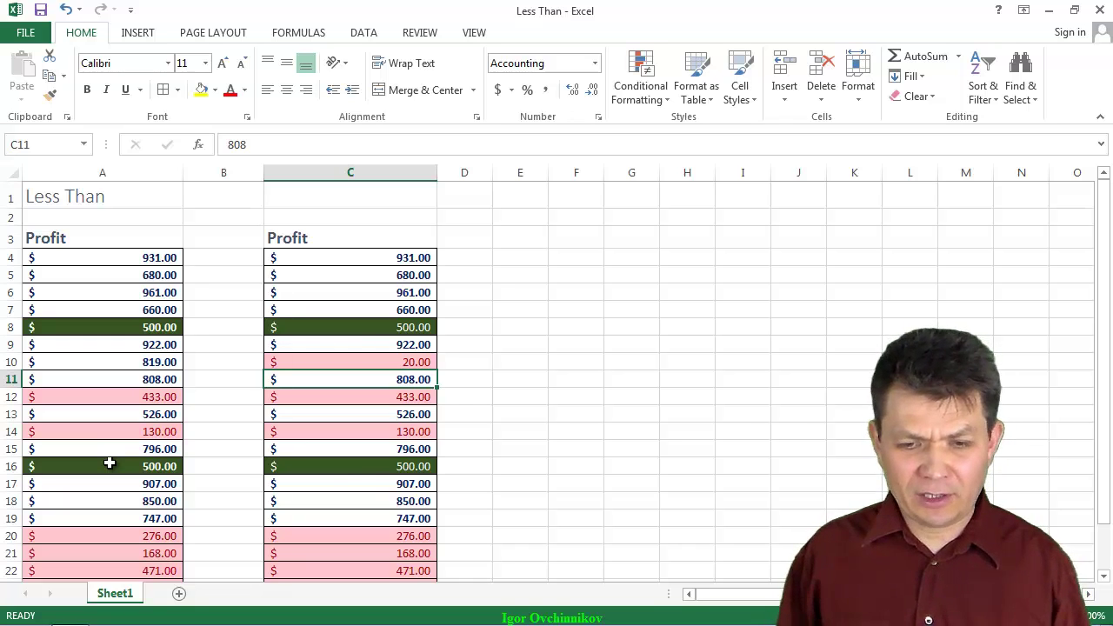
- Enter 500 in cell C4 to check it shows dark green
key("Up")
key("Up")
key("Up")
key("Up")
key("Up")
key("Up")
key("Up")
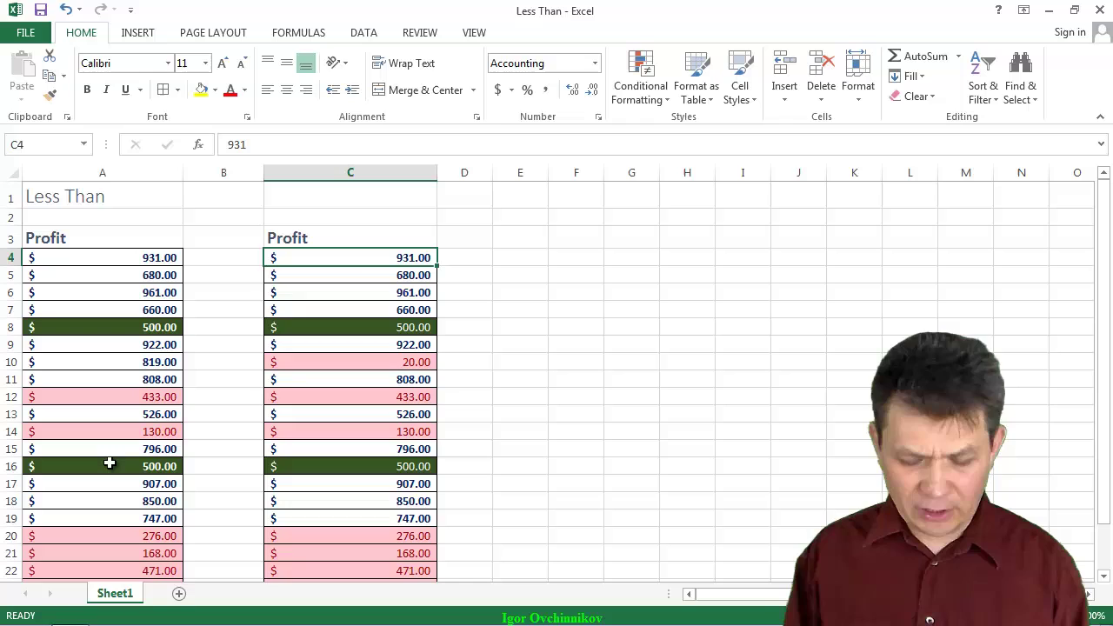
type("500")
key("Return")
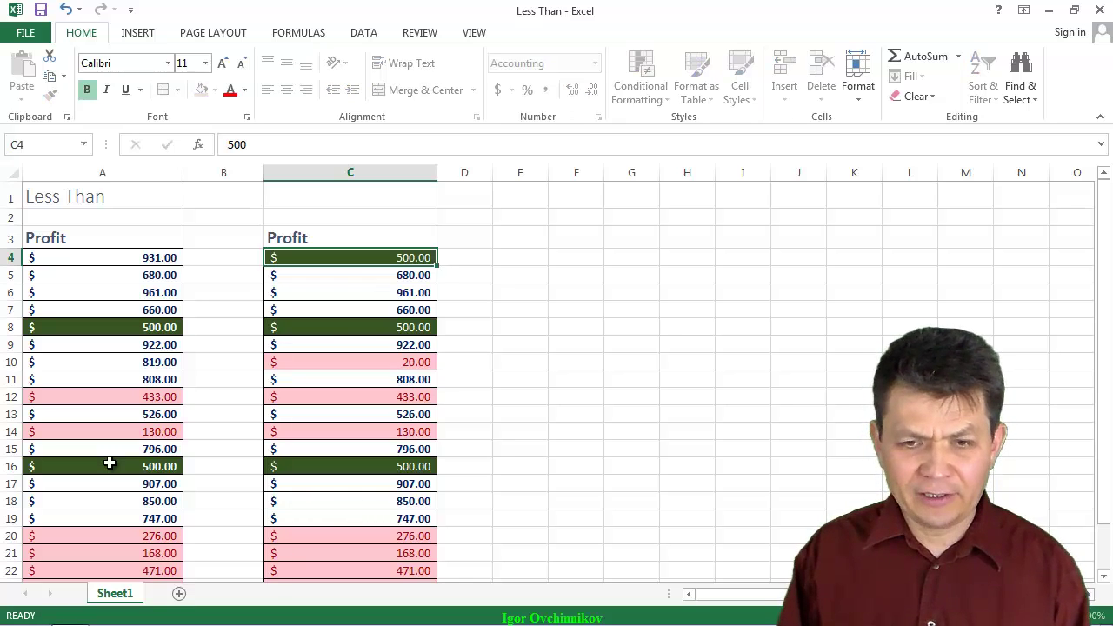